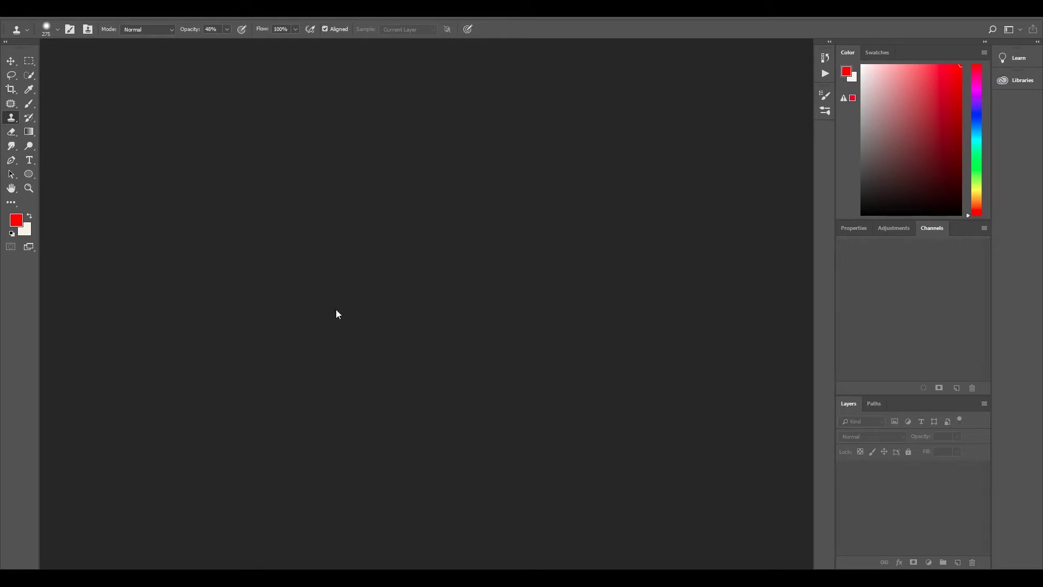
# Open the HDRI_Stictched_NoTripod_V001 EXR panorama with the default OpenEXR read options
pyautogui.click(28, 17)
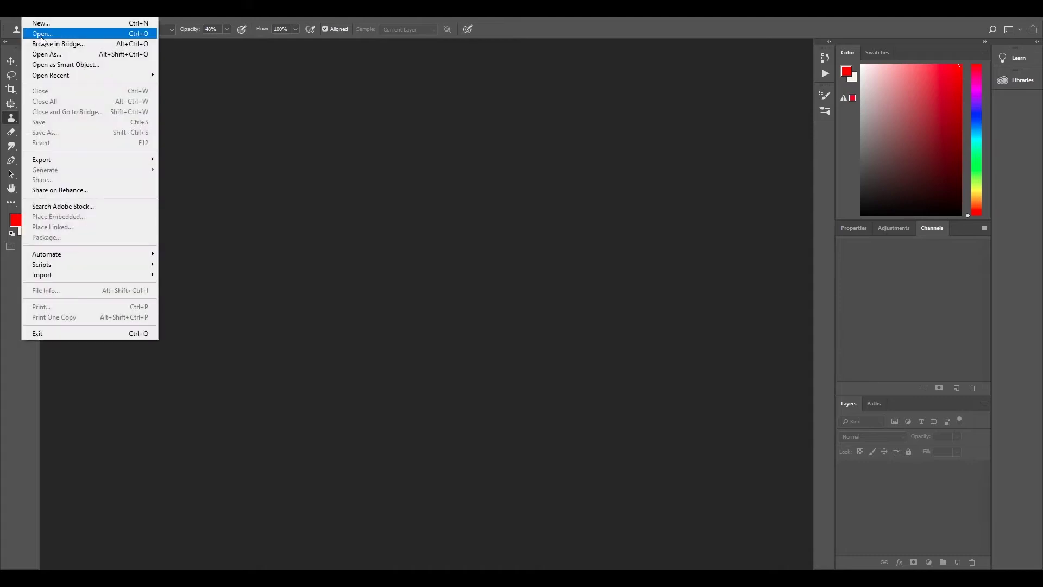
pyautogui.click(43, 35)
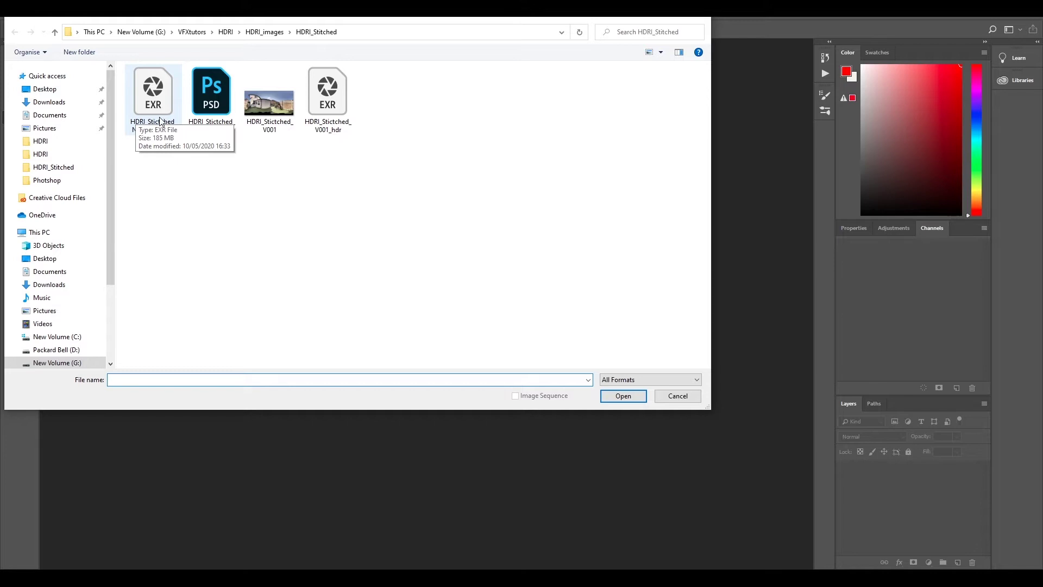
pyautogui.click(164, 138)
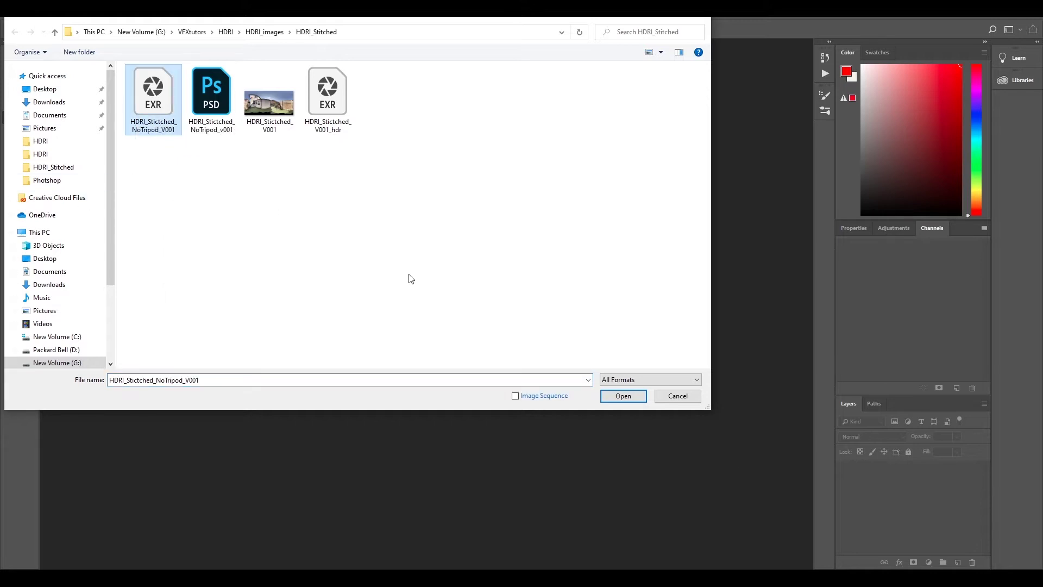
pyautogui.click(622, 396)
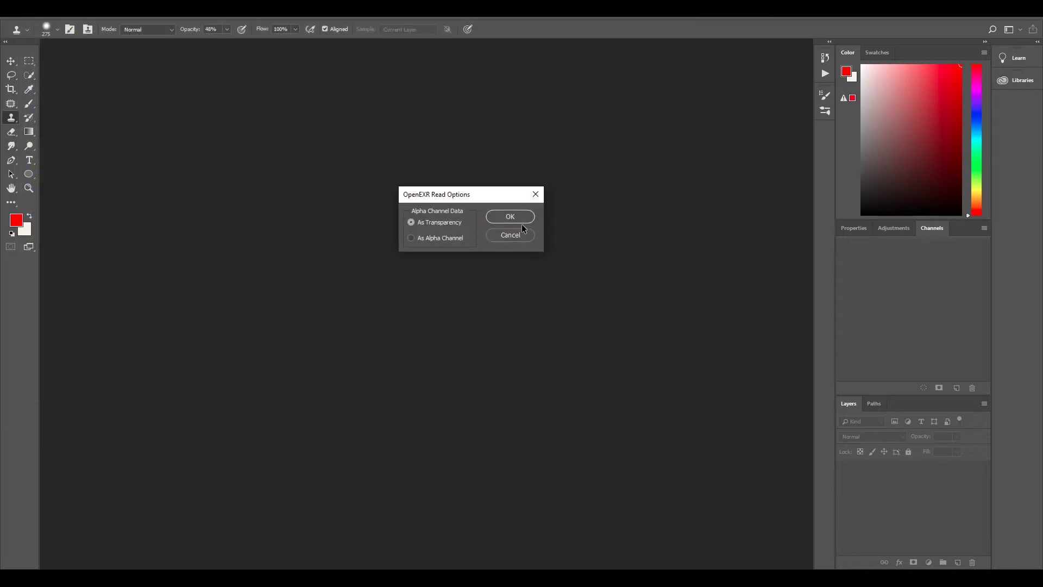
pyautogui.click(518, 219)
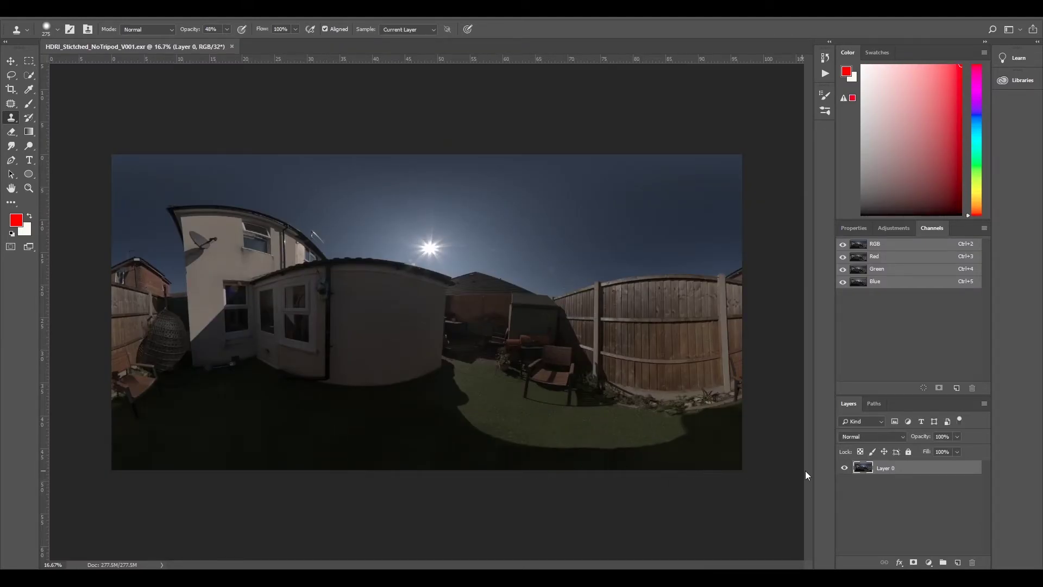
# Duplicate Layer 0 so Layer 0 copy sits above it
pyautogui.rightClick(885, 470)
pyautogui.click(930, 86)
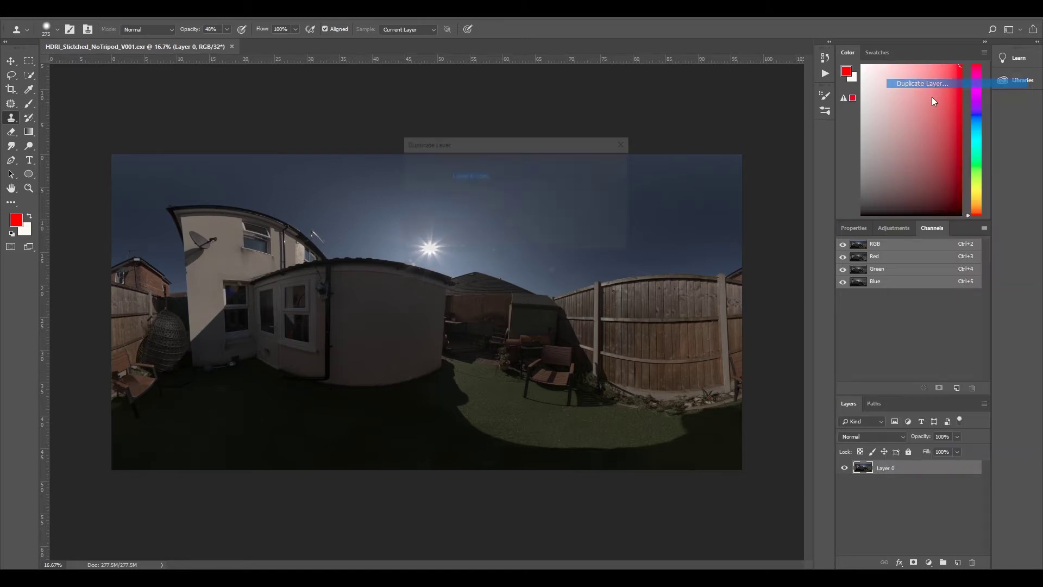
pyautogui.click(614, 163)
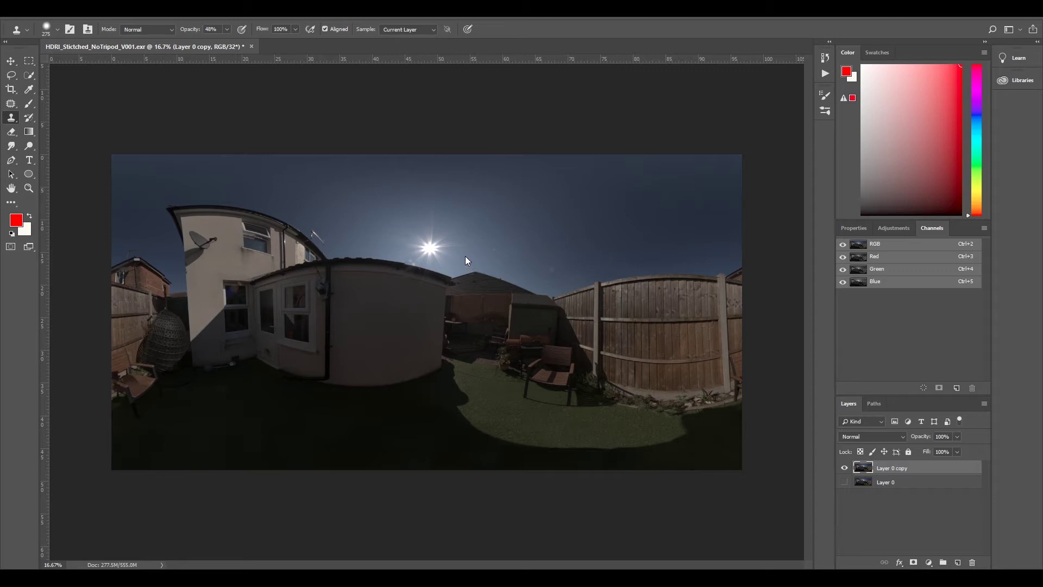
# Zoom in and outline the sun with the Patch Tool, dismissing the 32-bit patching warning
pyautogui.scroll(1, 464, 256)
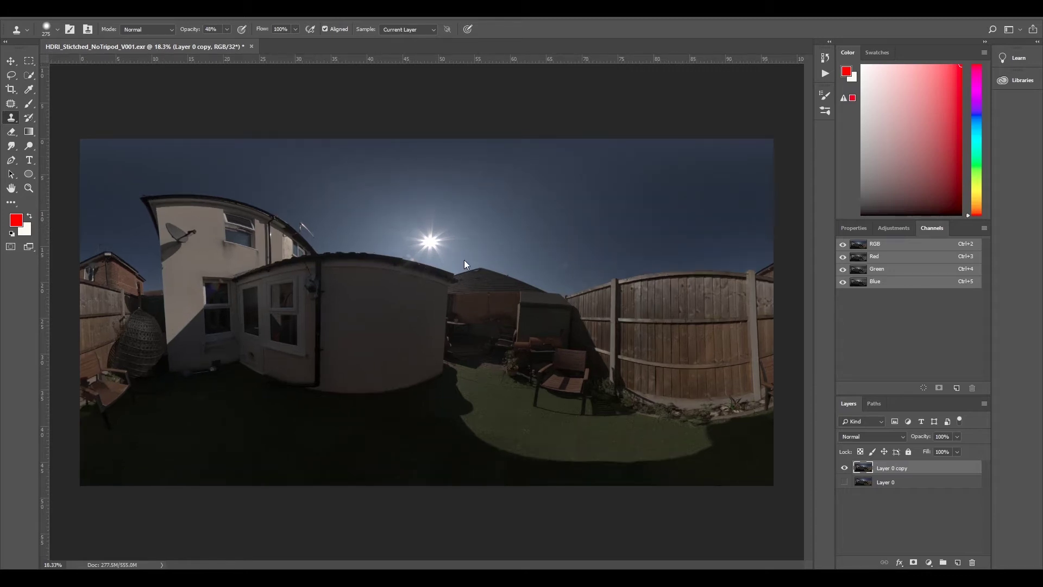
pyautogui.scroll(3, 448, 242)
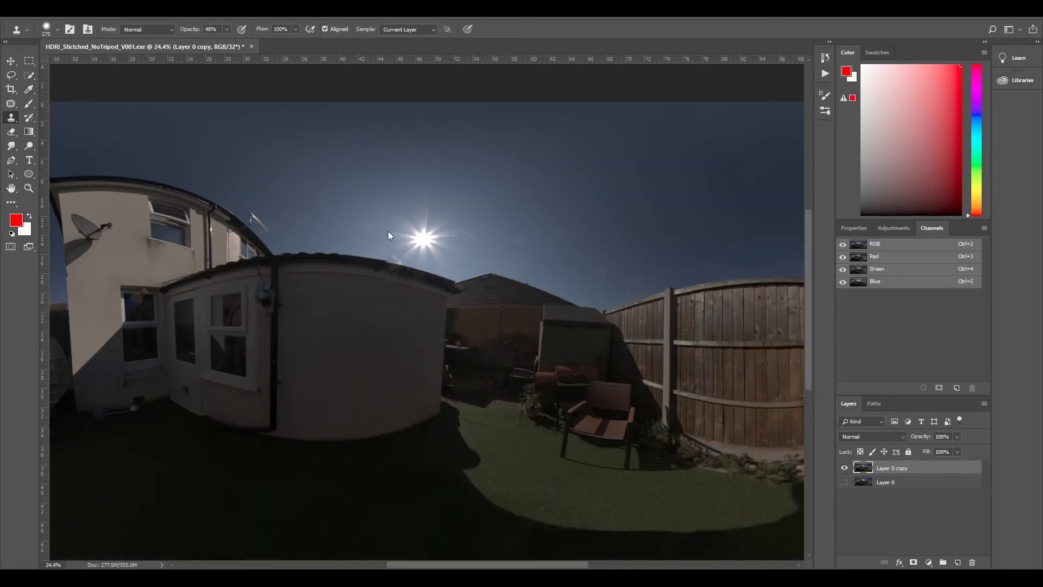
pyautogui.click(12, 105)
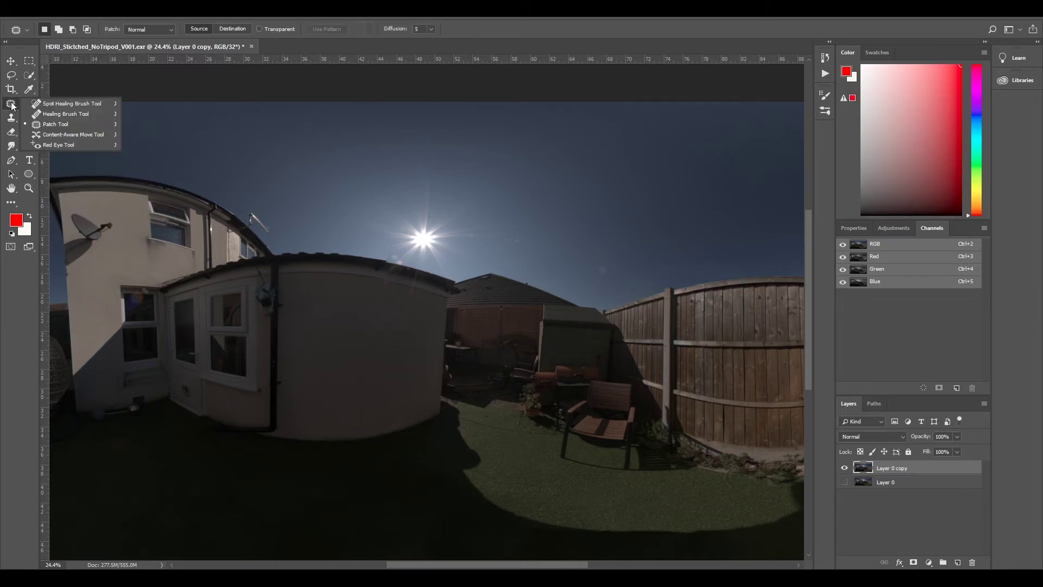
pyautogui.click(58, 125)
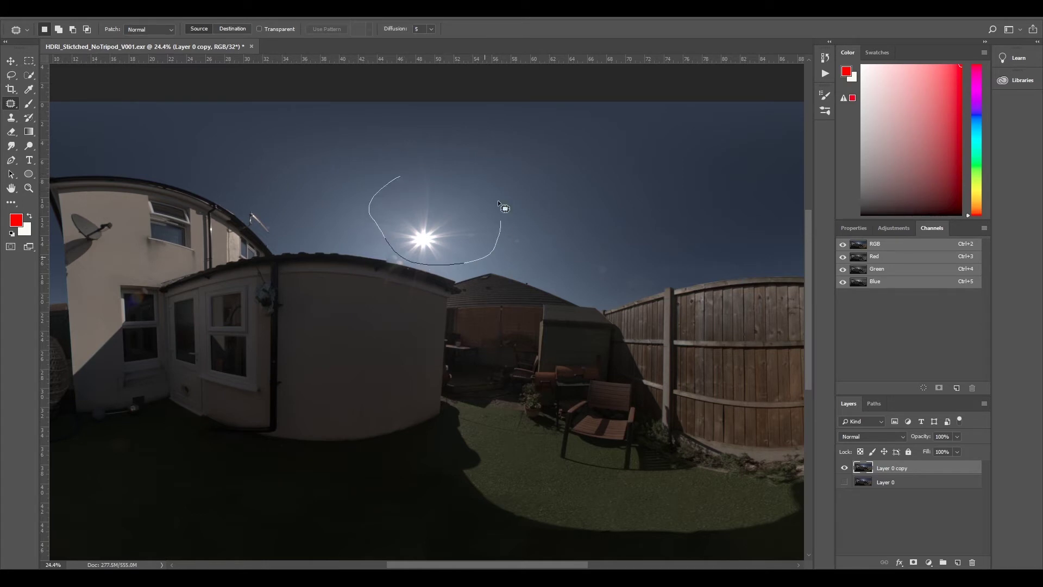
pyautogui.moveTo(387, 189); pyautogui.dragTo(389, 188)
pyautogui.click(444, 228)
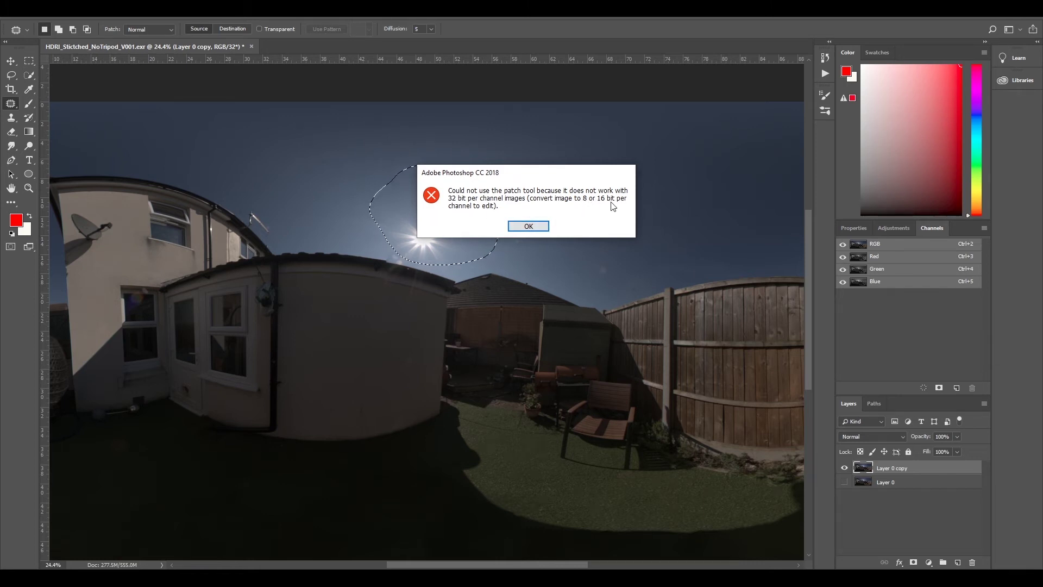
pyautogui.click(524, 225)
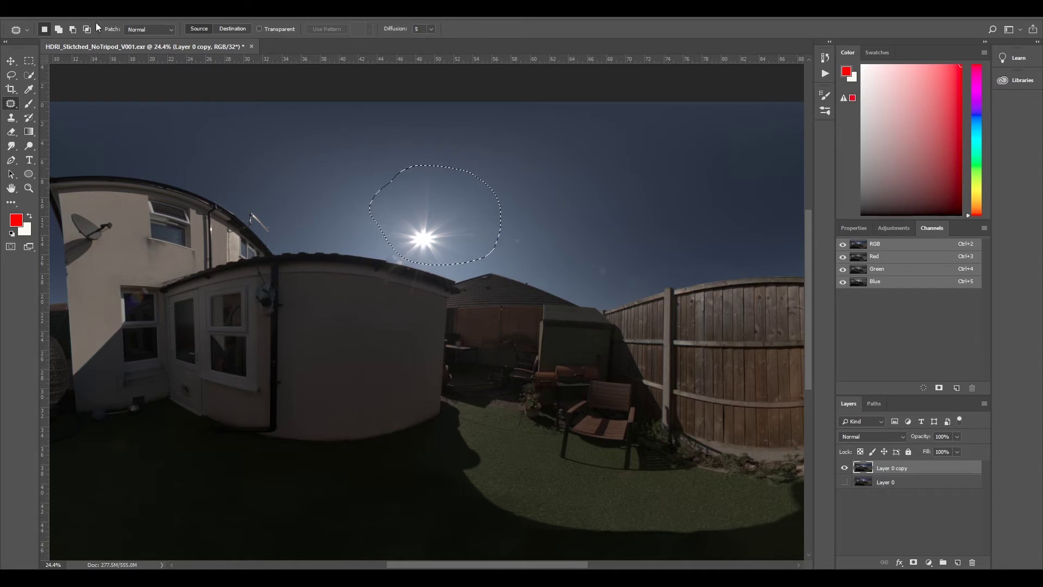
# Deselect the sun, then switch the image to 16 Bits/Channel, merging the layers
pyautogui.click(137, 15)
pyautogui.click(156, 30)
pyautogui.click(78, 15)
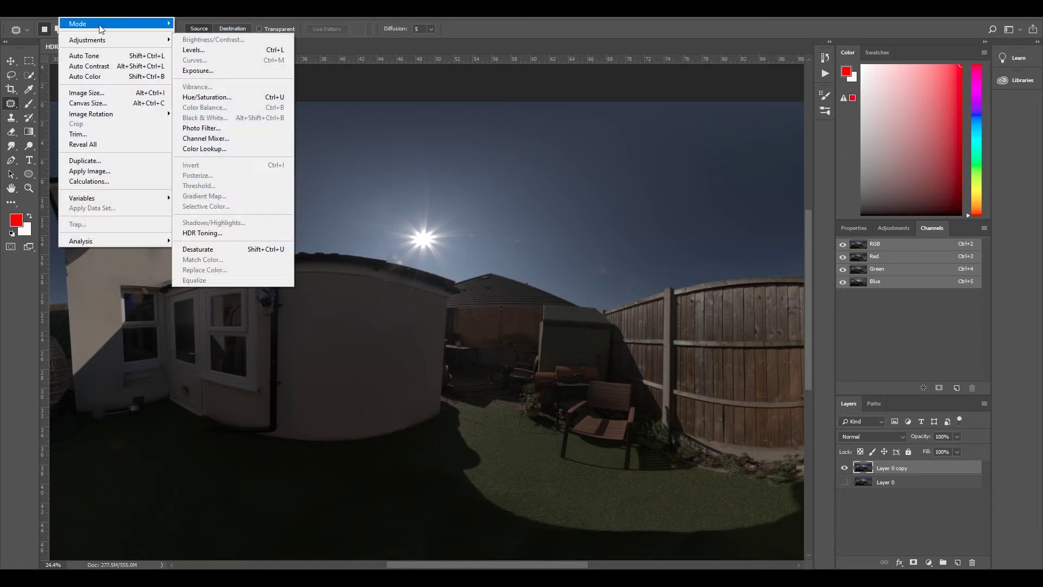
pyautogui.moveTo(99, 26)
pyautogui.click(207, 123)
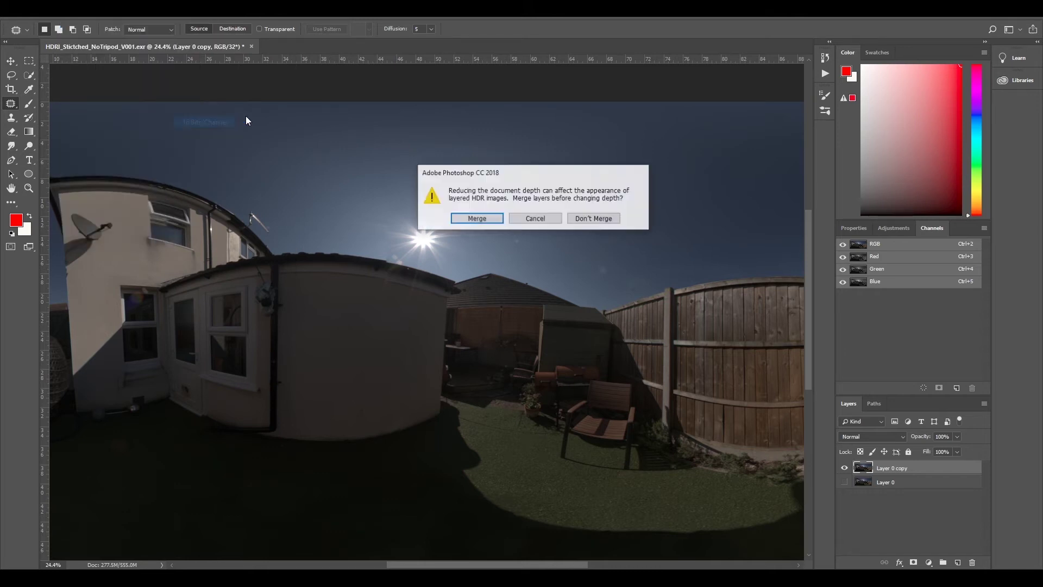
pyautogui.click(477, 218)
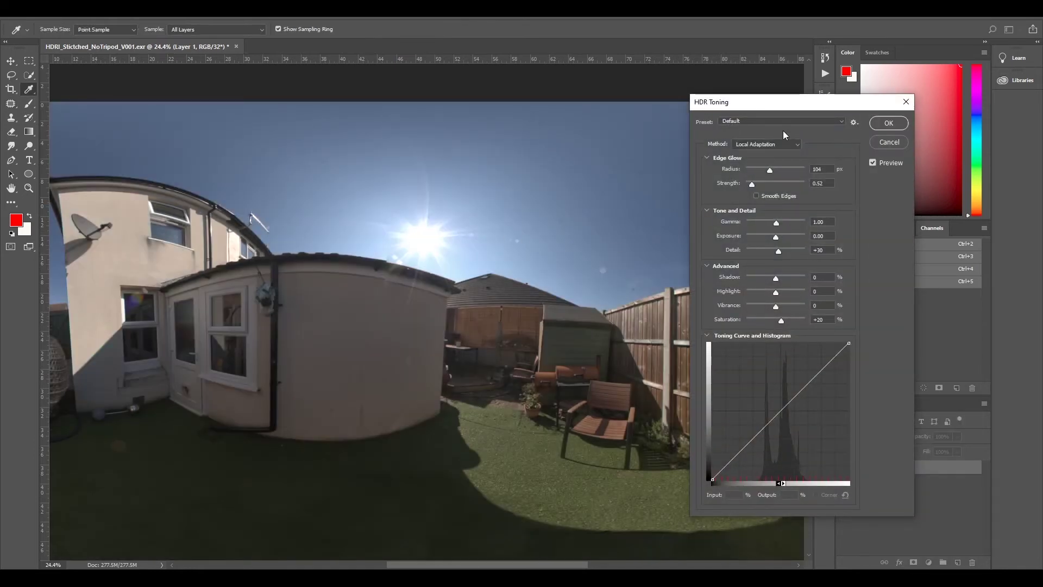
# Preview the Exposure and Gamma, Highlight Compression and Equalize Histogram toning methods, keeping the Custom preset
pyautogui.moveTo(752, 108); pyautogui.dragTo(681, 103)
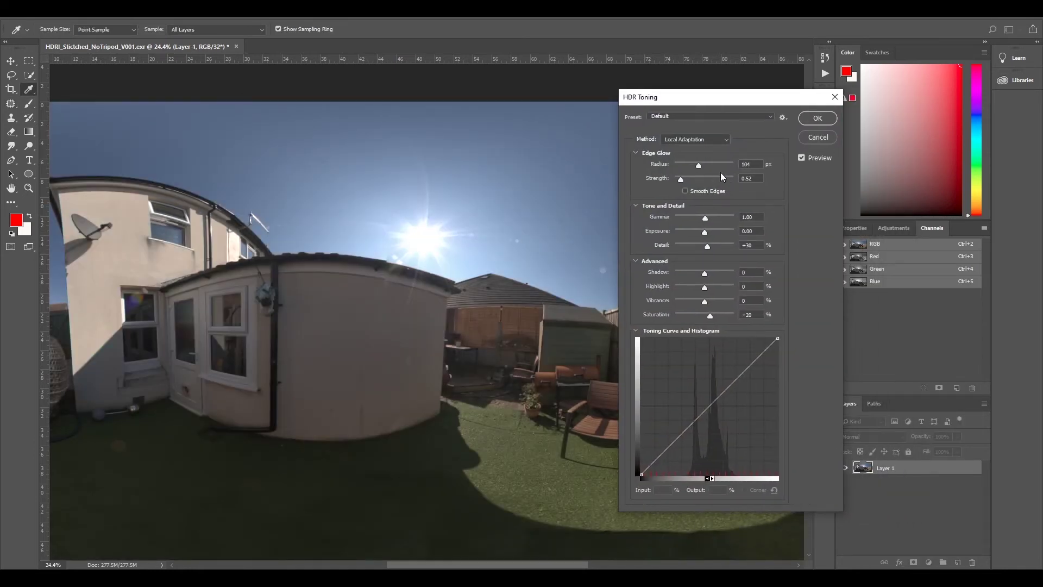
pyautogui.click(721, 139)
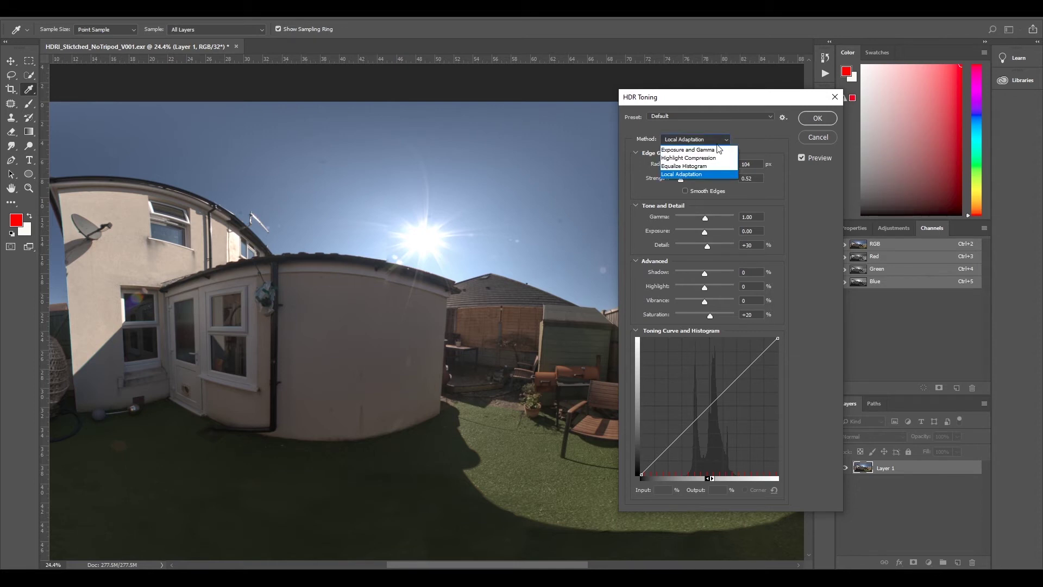
pyautogui.click(712, 150)
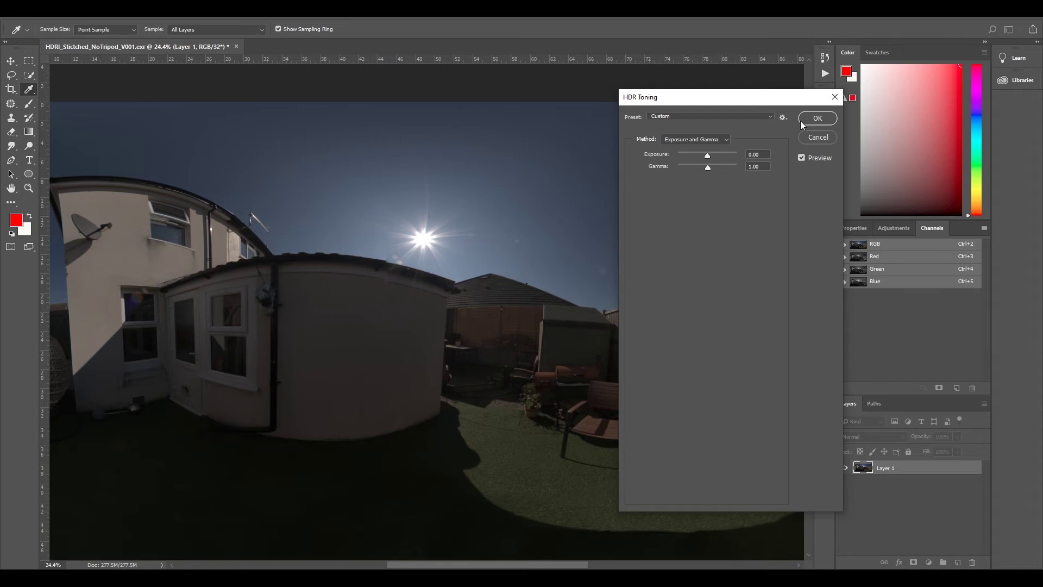
pyautogui.click(722, 116)
pyautogui.click(726, 113)
pyautogui.click(721, 139)
pyautogui.click(688, 156)
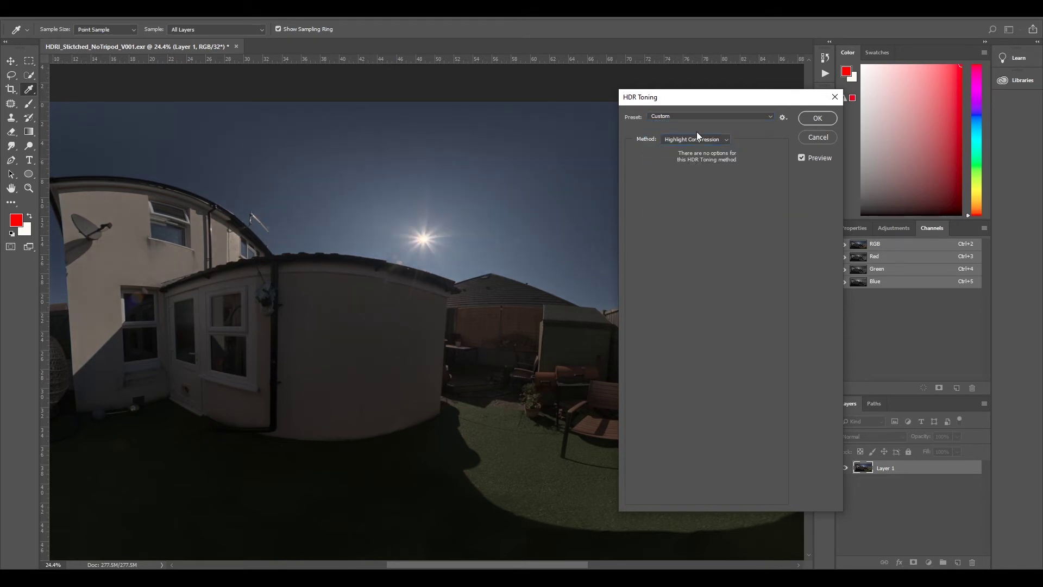
pyautogui.click(705, 140)
pyautogui.click(702, 166)
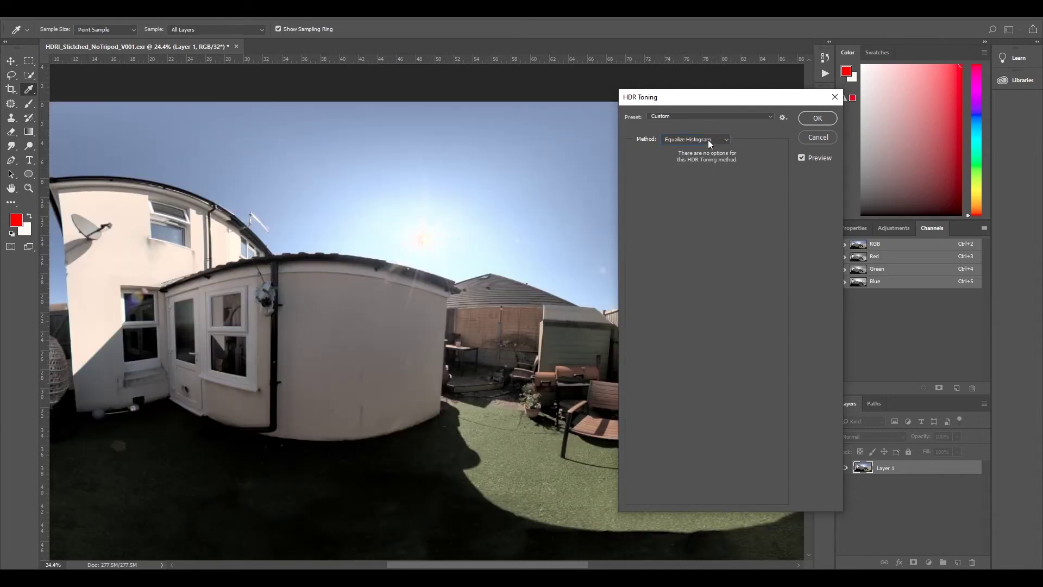
# Apply Exposure and Gamma toning at exposure 0.00 and gamma 1.00
pyautogui.click(709, 140)
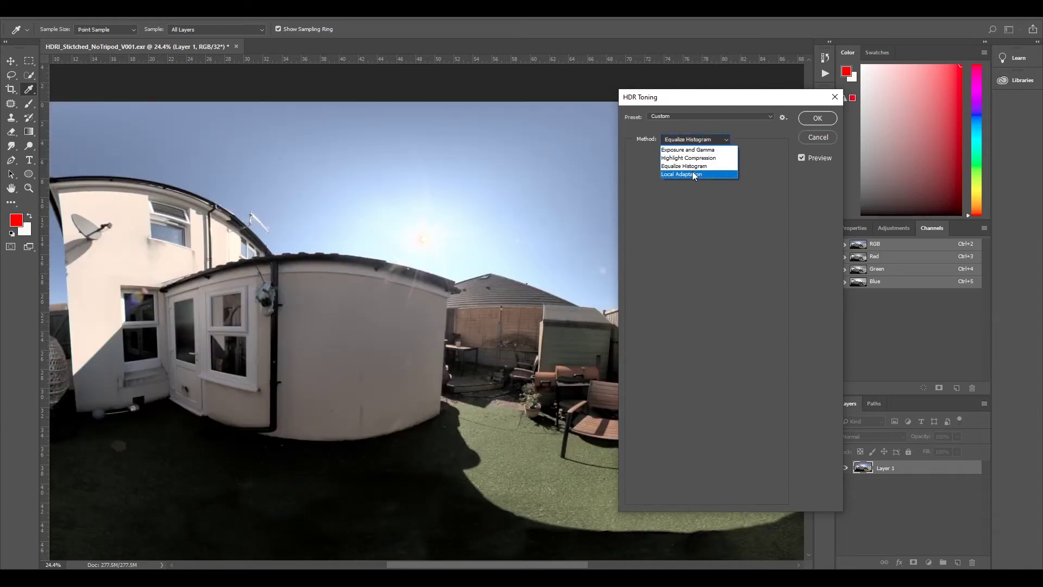
pyautogui.click(693, 174)
pyautogui.click(705, 139)
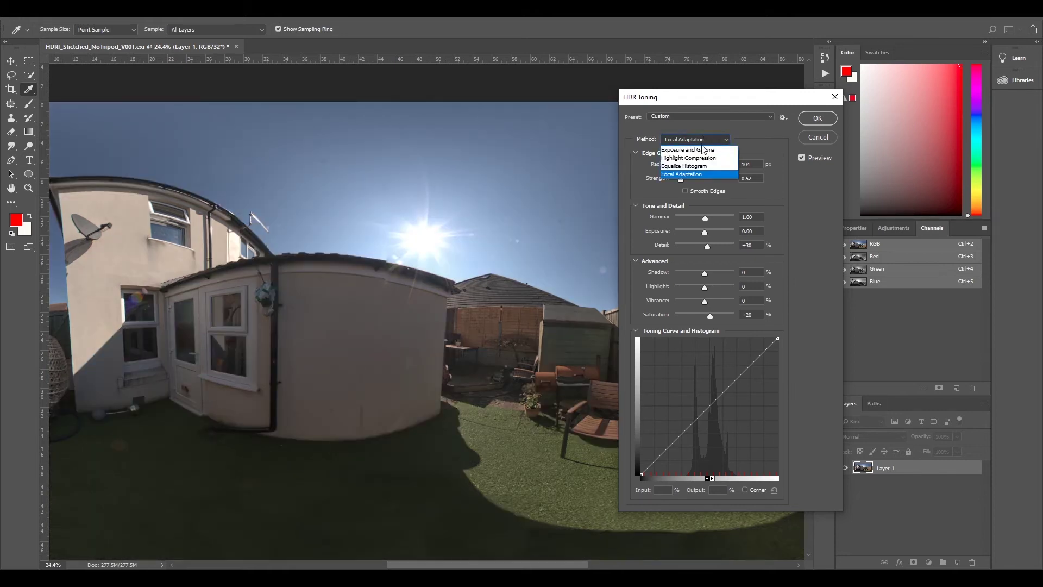
pyautogui.click(703, 151)
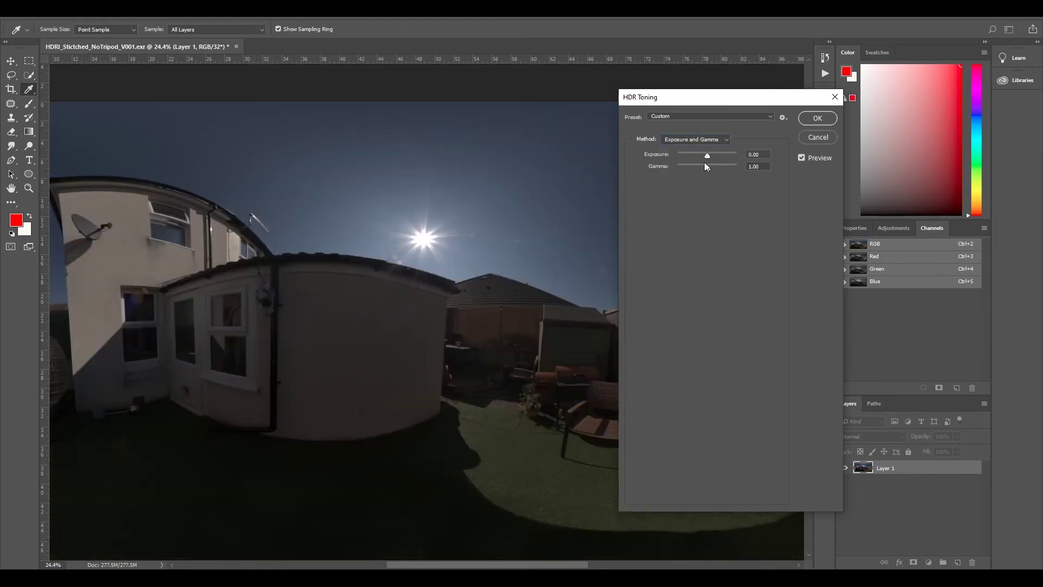
pyautogui.click(831, 118)
pyautogui.press('j')
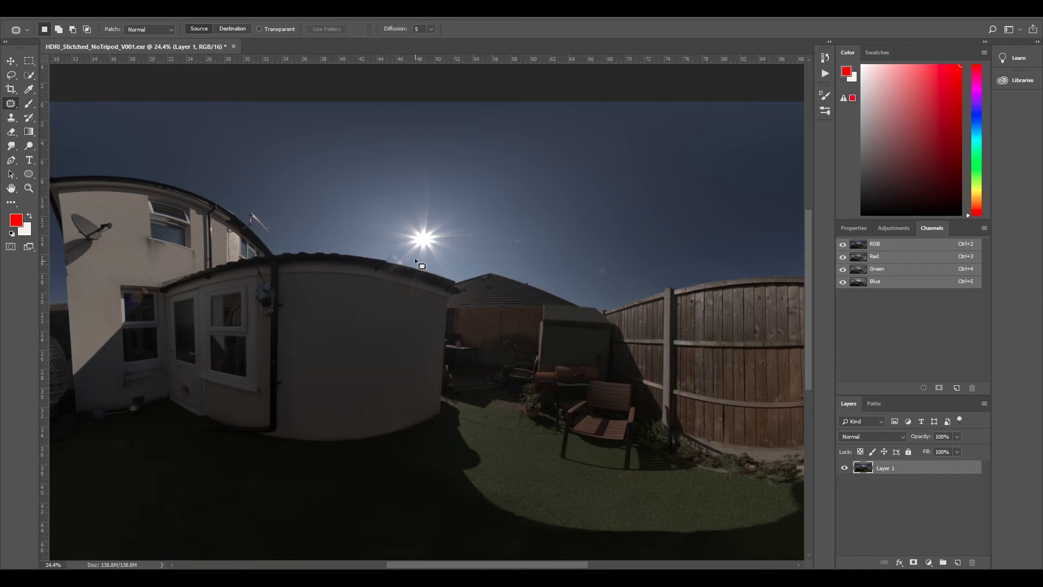
pyautogui.scroll(3, 418, 240)
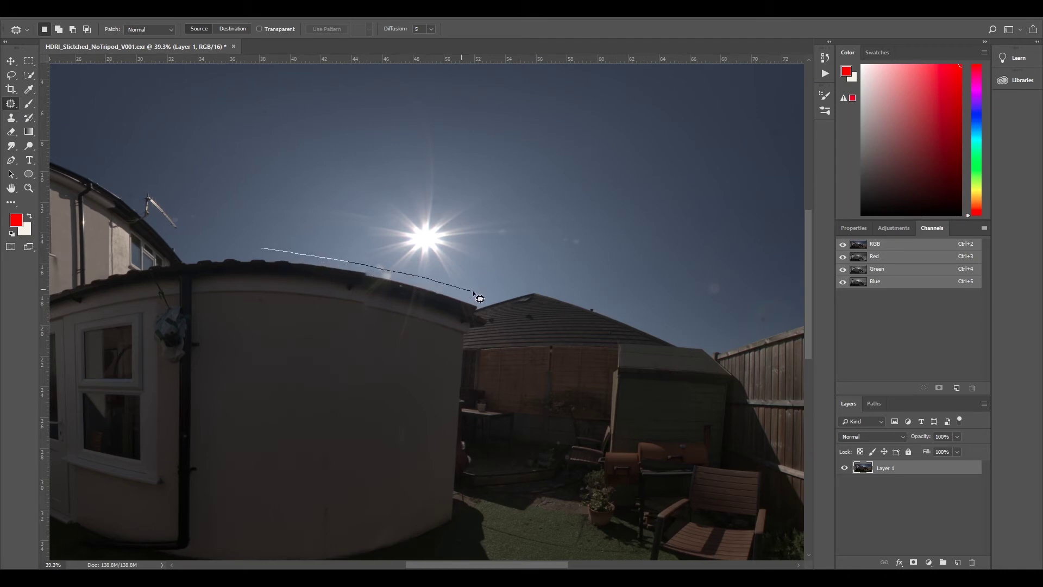
pyautogui.moveTo(543, 271); pyautogui.dragTo(555, 265)
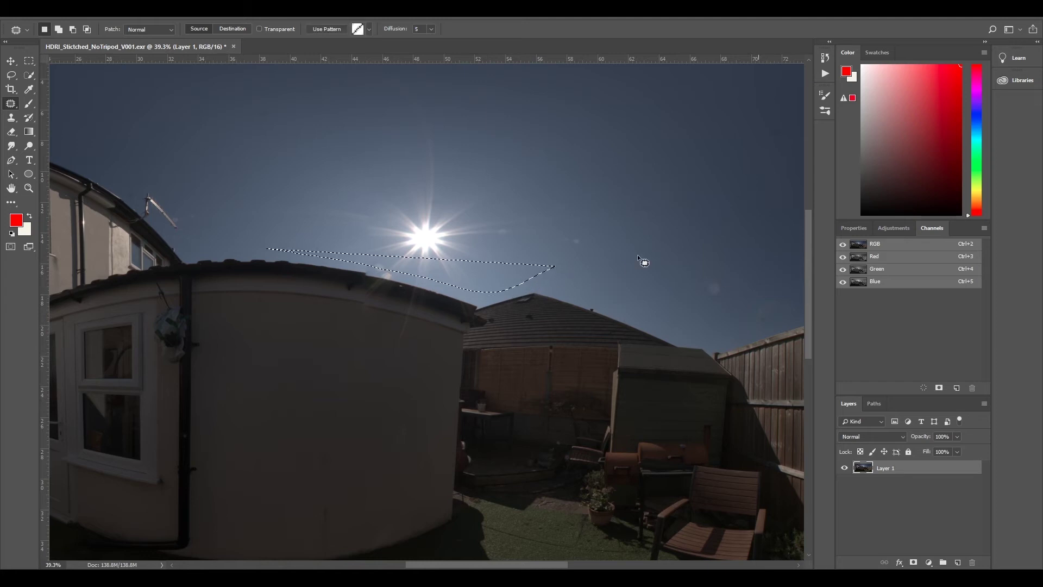
pyautogui.click(139, 18)
pyautogui.click(149, 31)
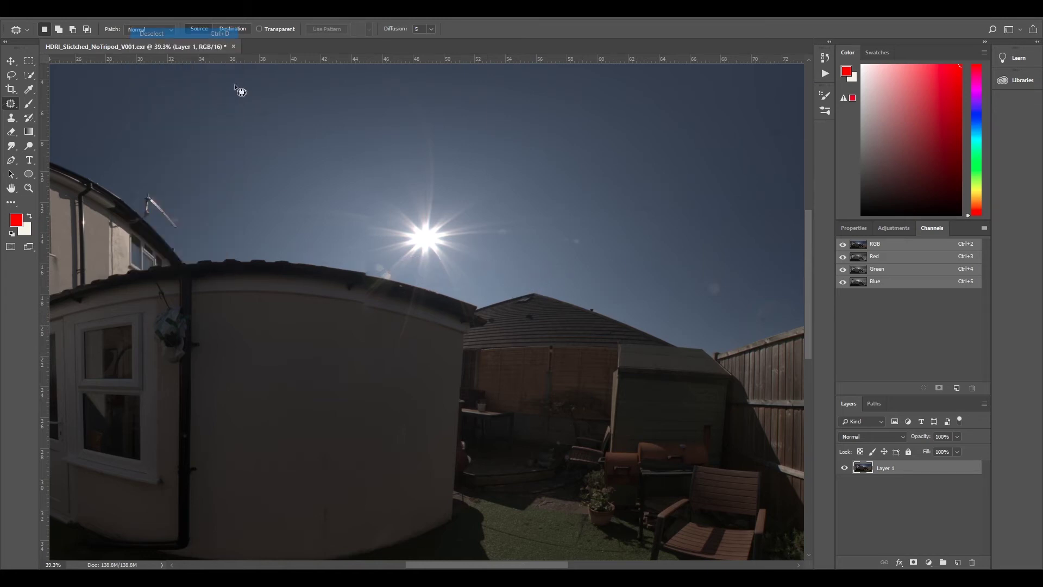
pyautogui.scroll(-2, 646, 269)
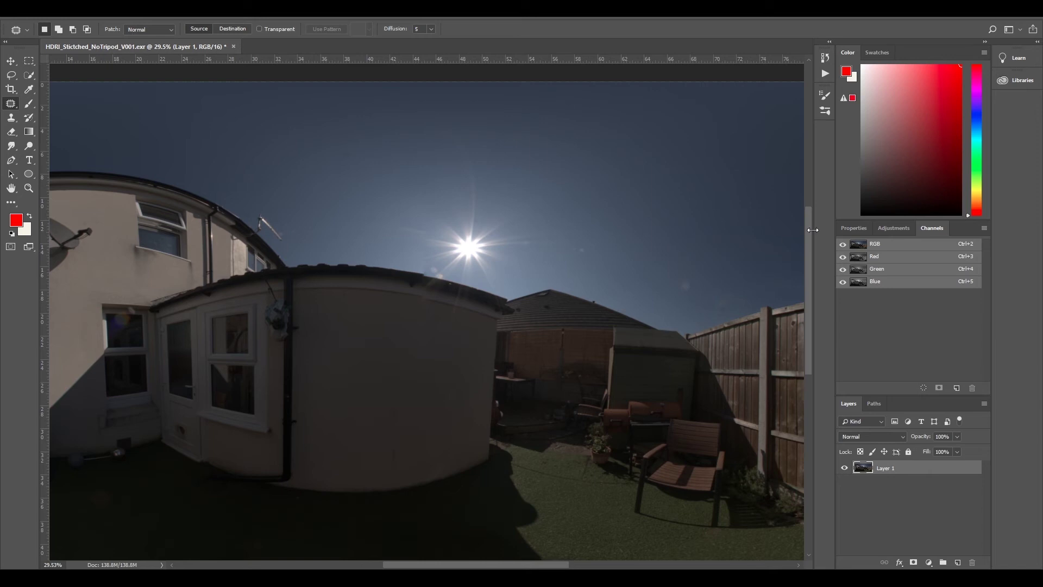
# Load a luminosity selection of the panorama's brightest areas from the RGB channel
pyautogui.keyDown('ctrl'); pyautogui.click(862, 249); pyautogui.keyUp('ctrl')
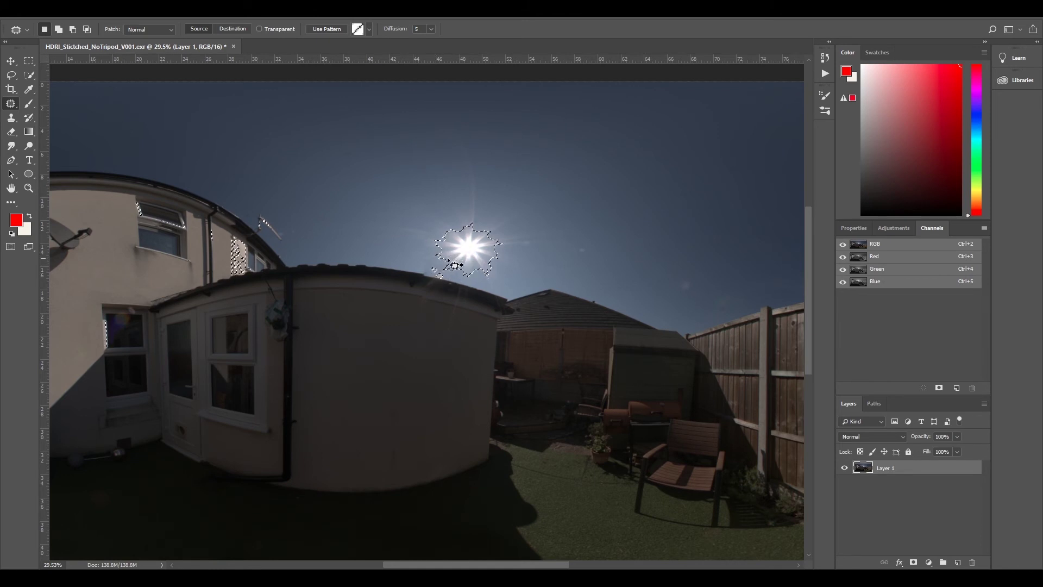
pyautogui.scroll(3, 476, 258)
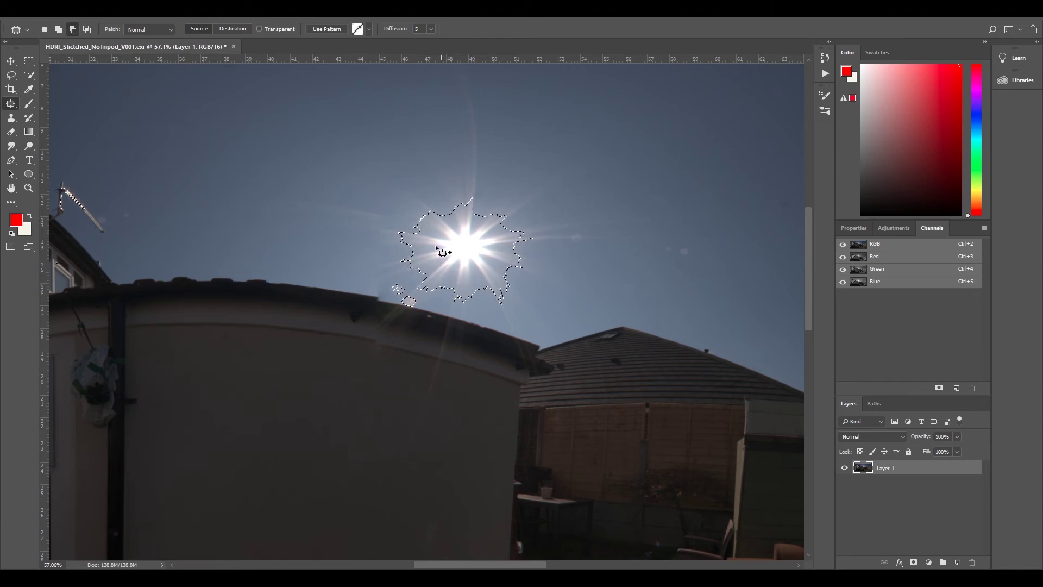
pyautogui.scroll(-2, 478, 237)
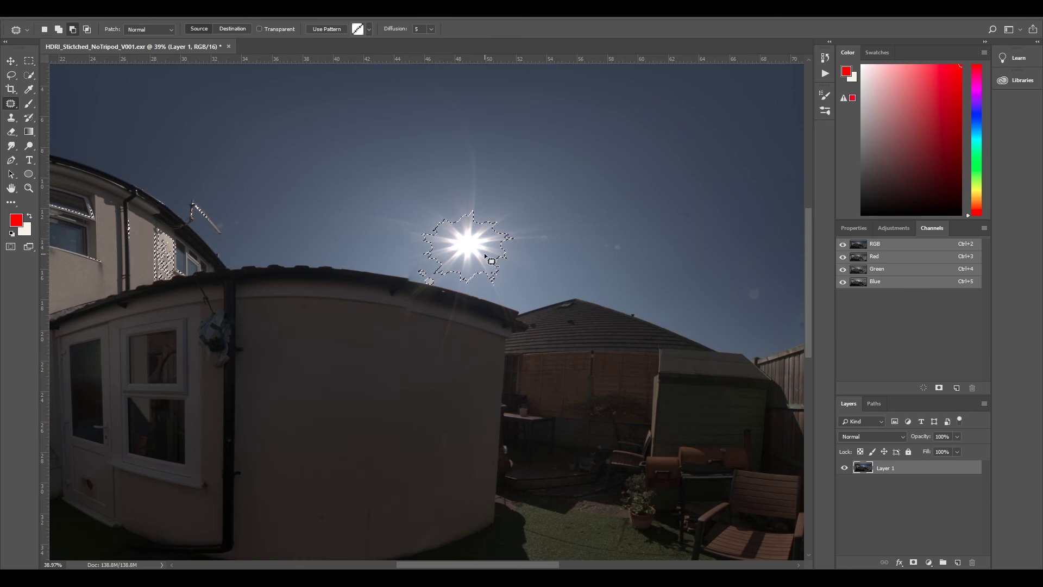
pyautogui.scroll(-1, 489, 261)
pyautogui.click(139, 11)
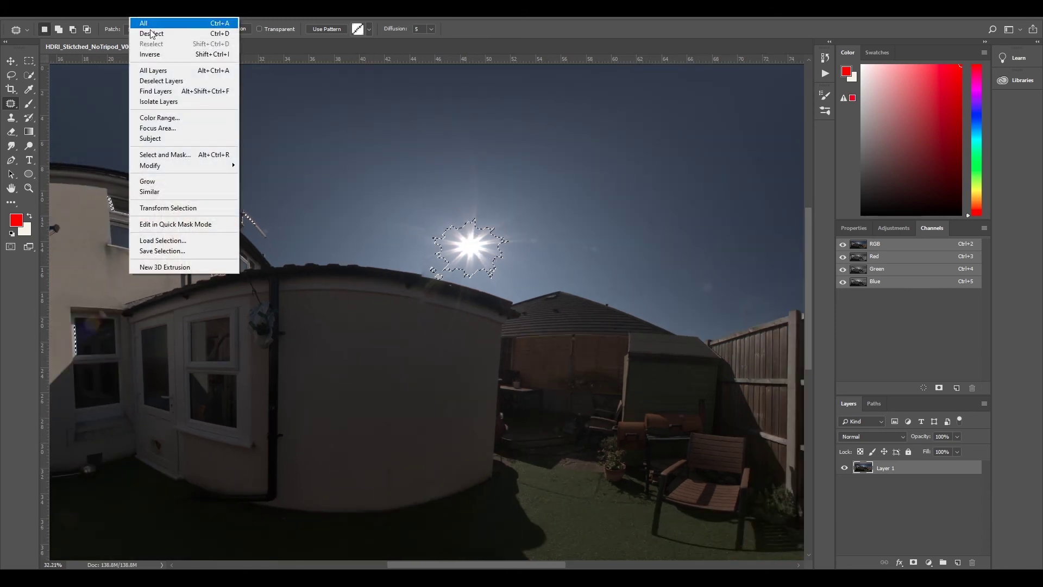
# Drop the luminosity selection, patch the sun with clear sky from the right, then deselect
pyautogui.click(144, 31)
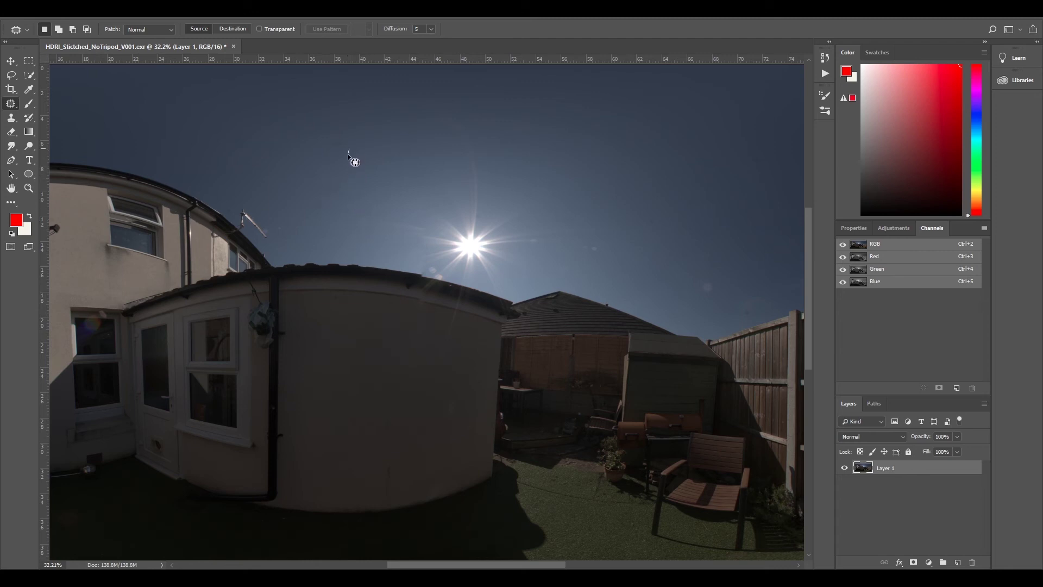
pyautogui.moveTo(348, 148)
pyautogui.mouseDown()
pyautogui.moveTo(352, 230)
pyautogui.moveTo(366, 248)
pyautogui.moveTo(418, 267)
pyautogui.mouseUp()
pyautogui.moveTo(512, 295)
pyautogui.mouseDown()
pyautogui.moveTo(604, 278)
pyautogui.moveTo(644, 256)
pyautogui.moveTo(666, 213)
pyautogui.moveTo(651, 135)
pyautogui.moveTo(565, 104)
pyautogui.moveTo(438, 88)
pyautogui.moveTo(370, 97)
pyautogui.moveTo(349, 149)
pyautogui.mouseUp()
pyautogui.scroll(-2, 470, 166)
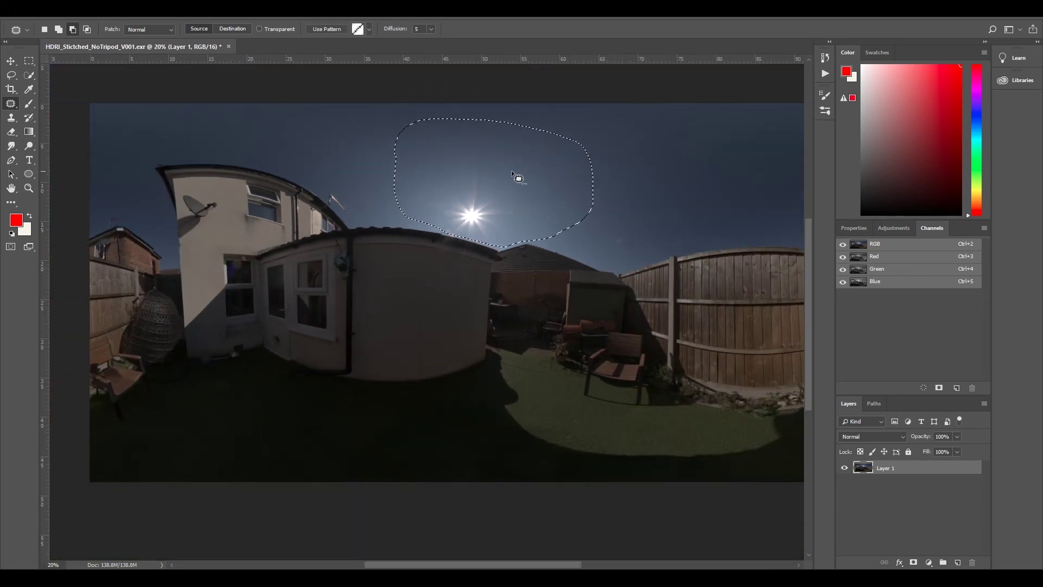
pyautogui.moveTo(470, 178); pyautogui.dragTo(679, 171)
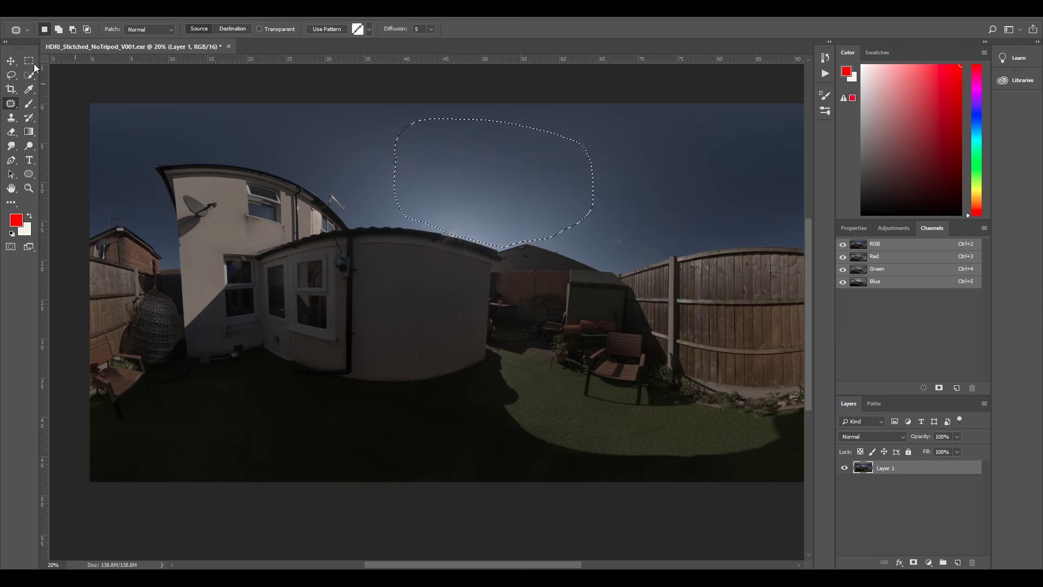
pyautogui.click(144, 15)
pyautogui.click(156, 31)
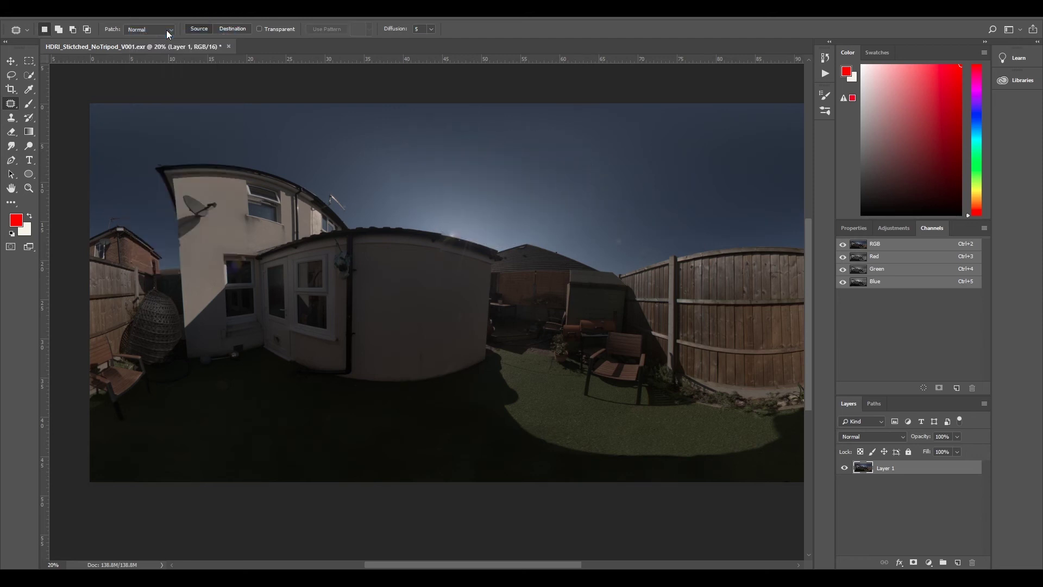
# Load the bright-areas selection, zoom to the roofline near the flare, then deselect
pyautogui.scroll(2, 487, 200)
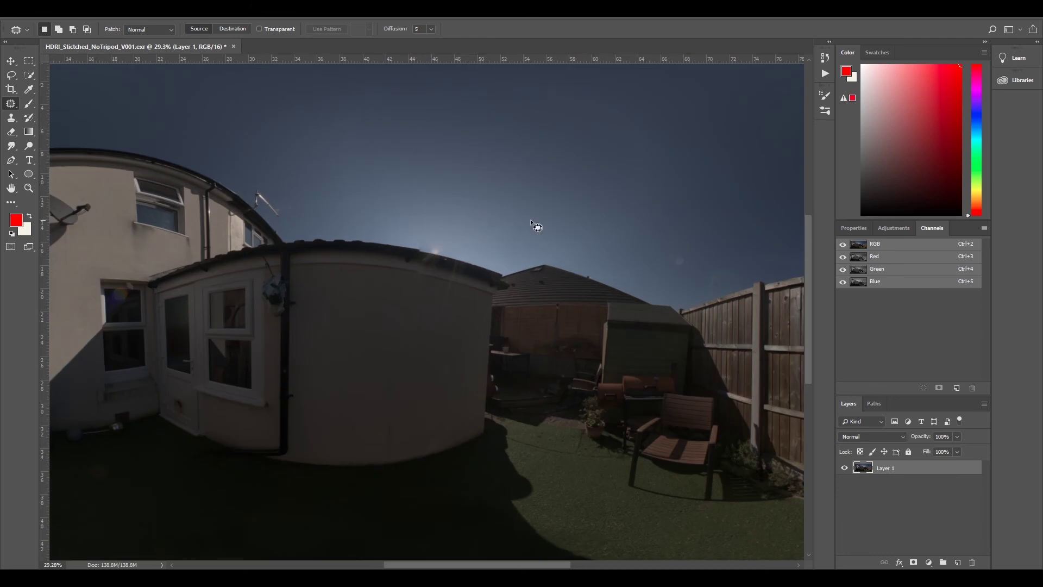
pyautogui.keyDown('ctrl'); pyautogui.click(861, 247); pyautogui.keyUp('ctrl')
pyautogui.scroll(3, 460, 266)
pyautogui.scroll(-2, 462, 271)
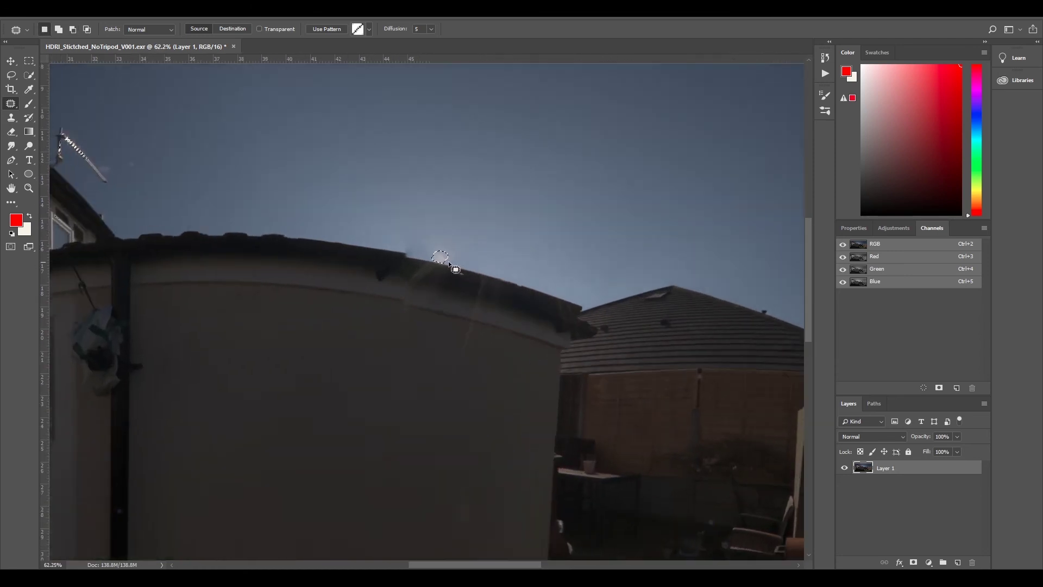
pyautogui.scroll(2, 461, 255)
pyautogui.scroll(-3, 461, 253)
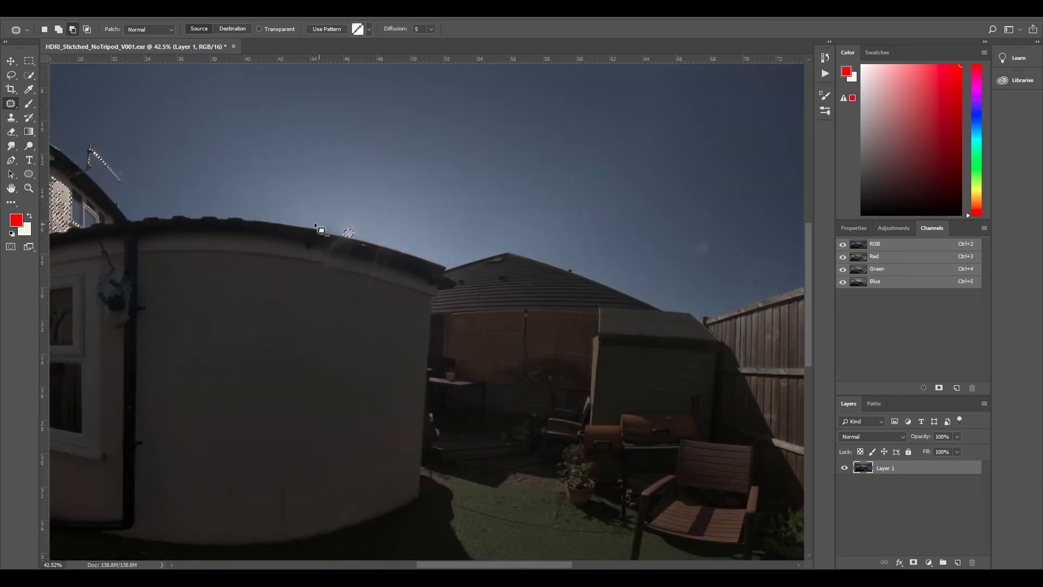
pyautogui.scroll(-1, 279, 214)
pyautogui.scroll(1, 278, 214)
pyautogui.scroll(-2, 551, 510)
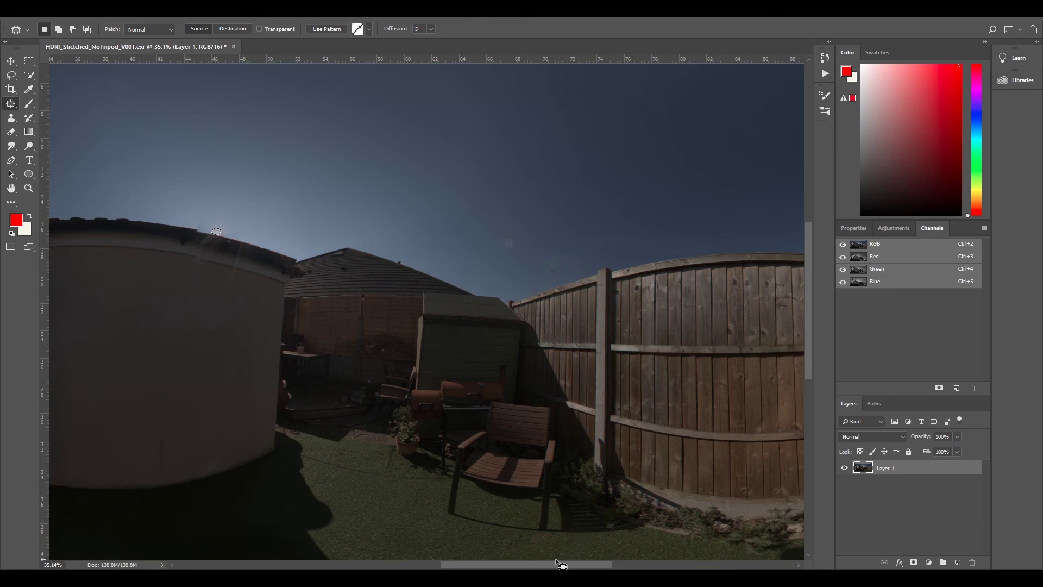
pyautogui.moveTo(556, 567); pyautogui.dragTo(499, 567)
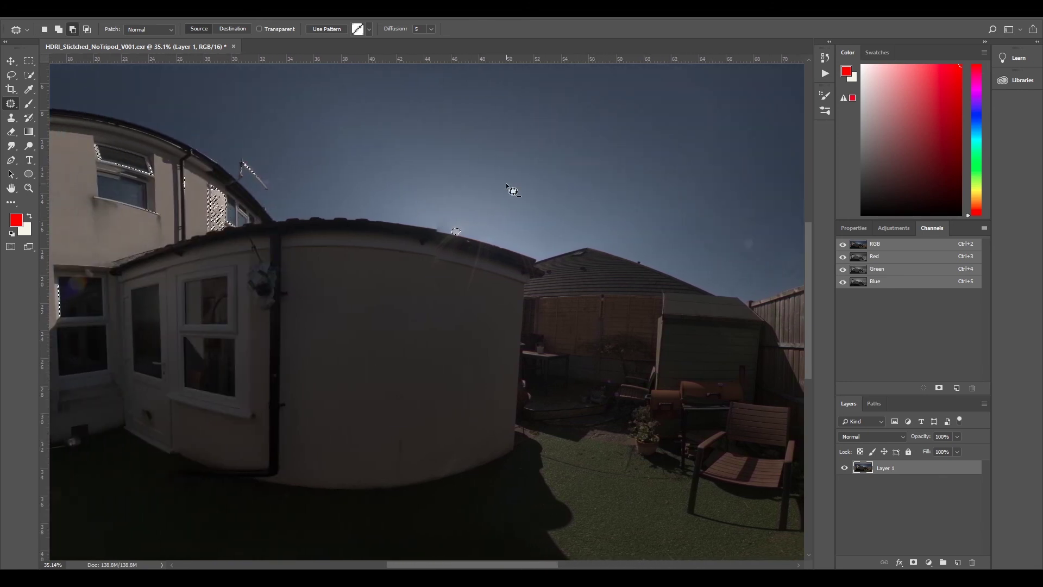
pyautogui.scroll(2, 506, 183)
pyautogui.scroll(1, 440, 216)
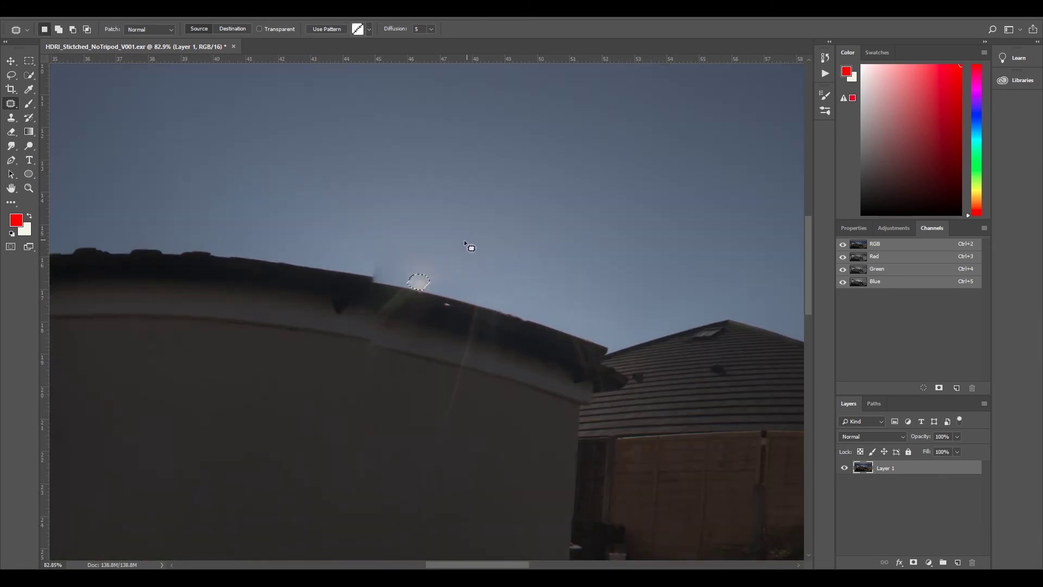
pyautogui.click(139, 17)
pyautogui.click(148, 31)
# Patch the leftover flare glow above the roof with nearby clean sky and deselect
pyautogui.scroll(3, 413, 269)
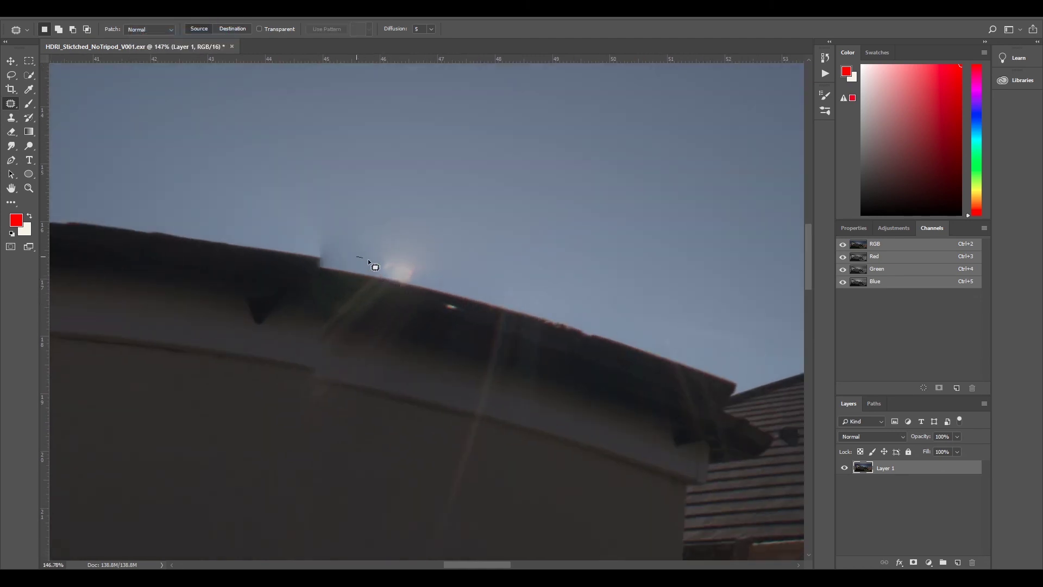
pyautogui.moveTo(365, 255); pyautogui.dragTo(535, 216)
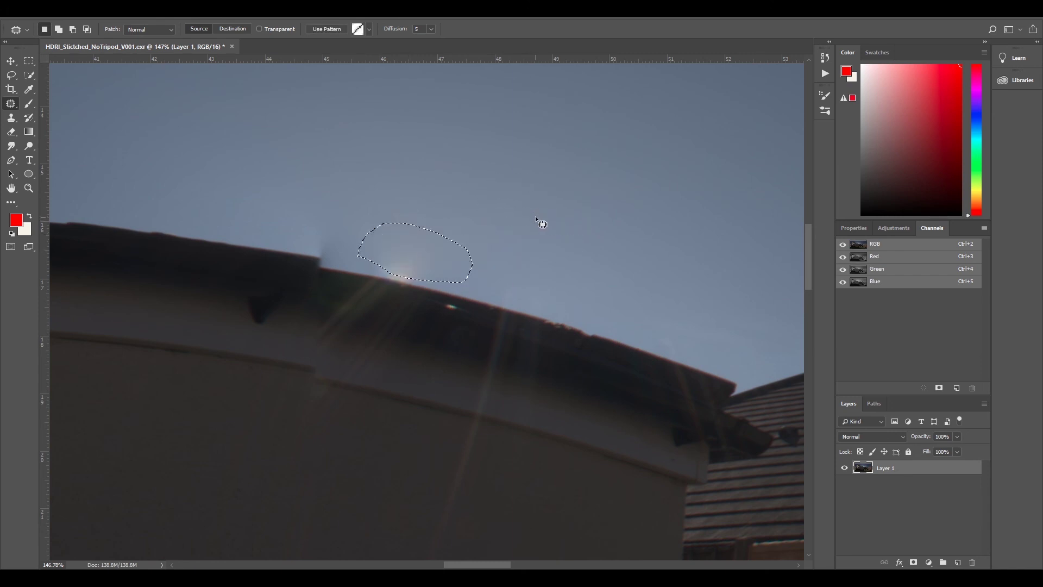
pyautogui.moveTo(415, 260); pyautogui.dragTo(597, 271)
pyautogui.scroll(-3, 514, 234)
pyautogui.click(138, 15)
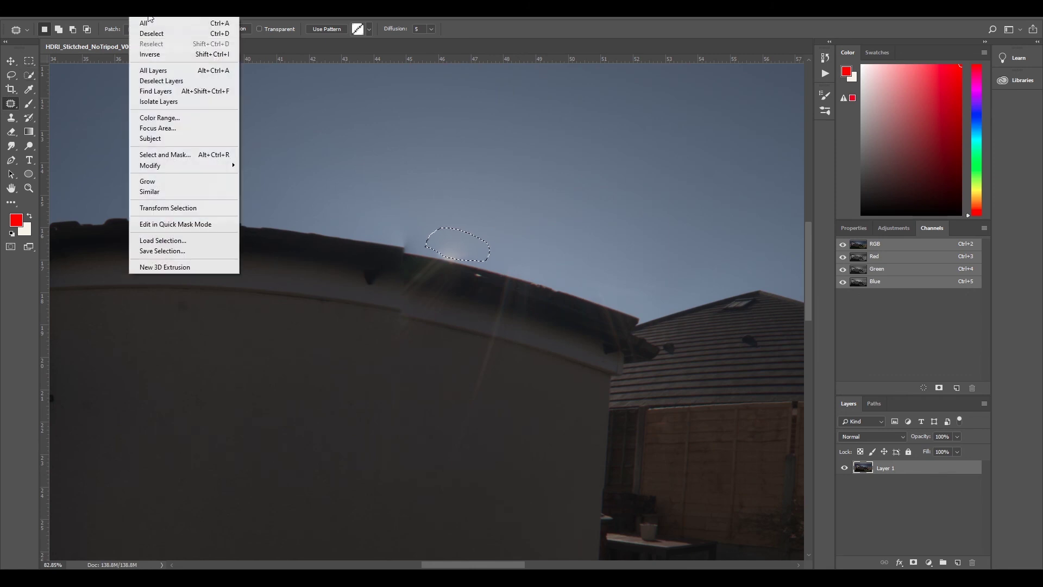
pyautogui.click(154, 37)
pyautogui.scroll(-3, 484, 221)
pyautogui.scroll(-4, 484, 221)
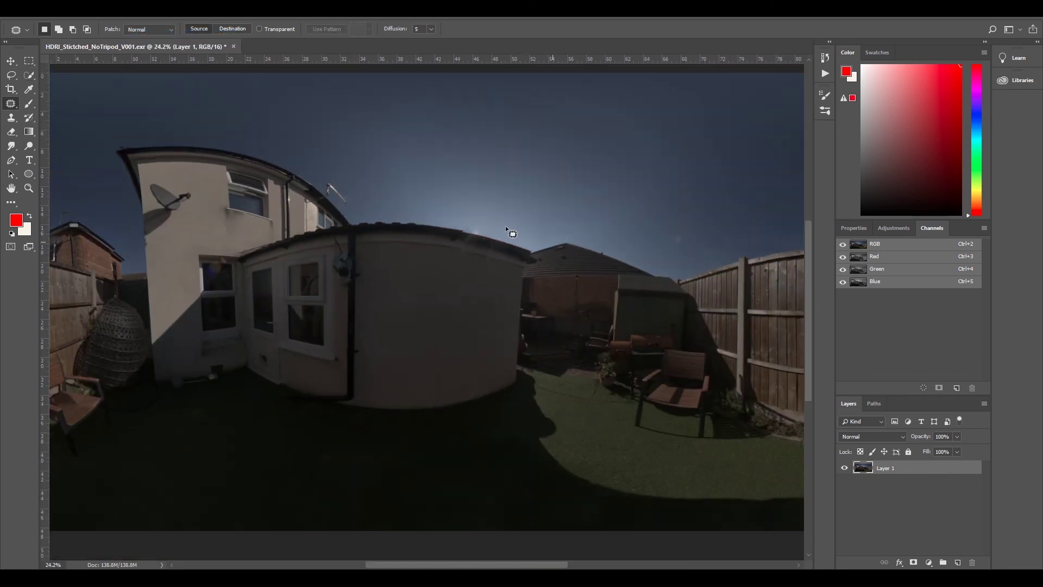